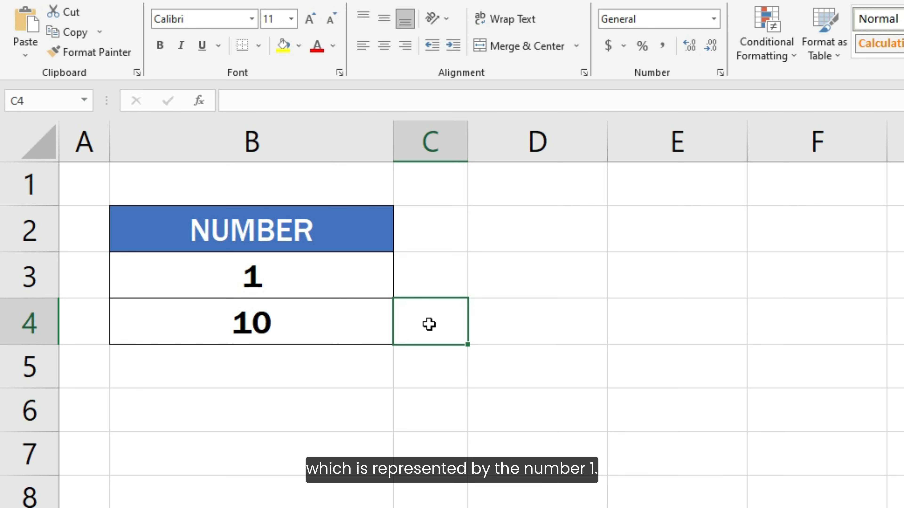
# Format the numbers in cells B3 and B4 as Short Date
pyautogui.click(365, 281)
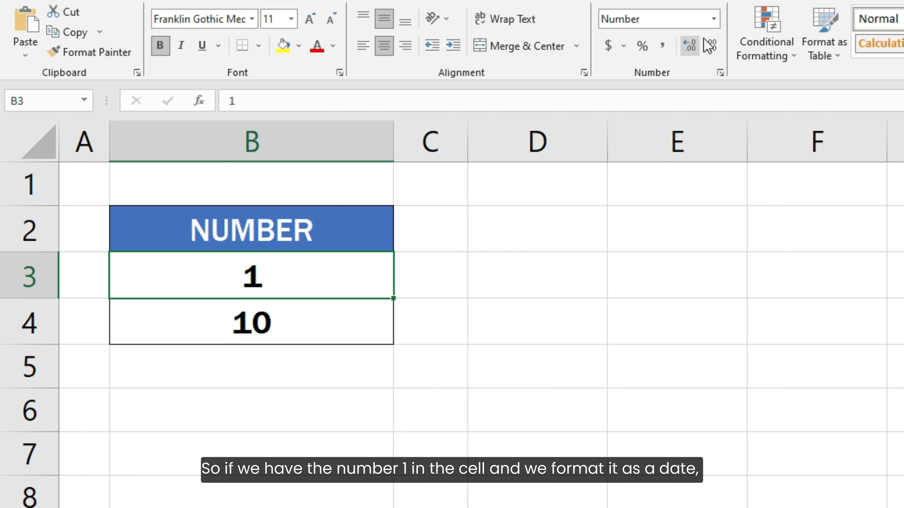
pyautogui.click(713, 19)
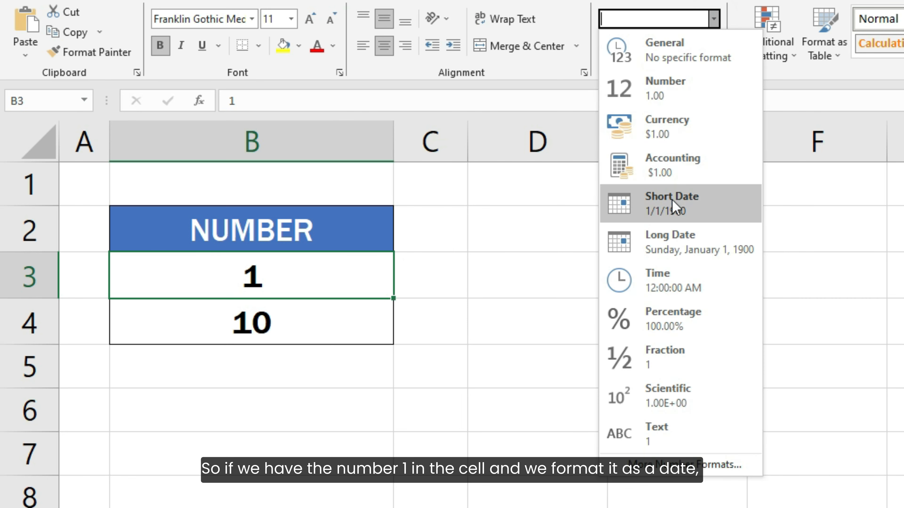
pyautogui.click(672, 213)
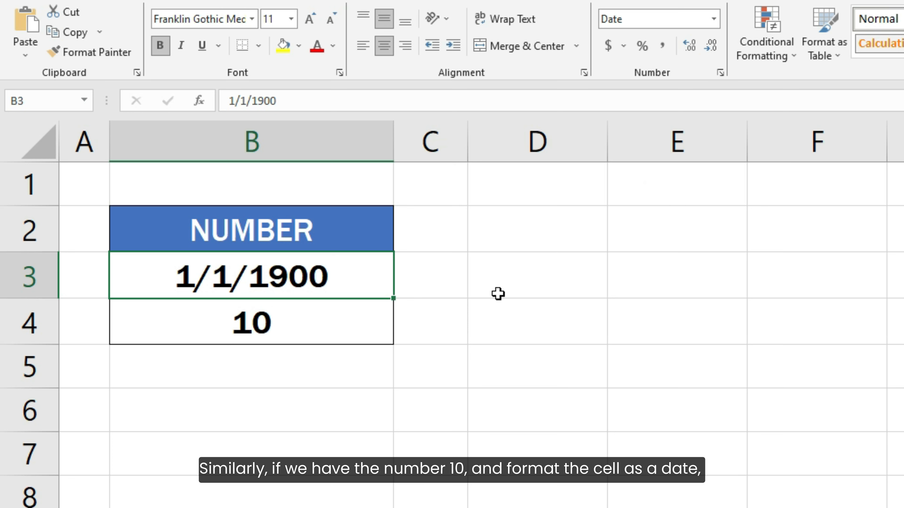
pyautogui.click(369, 324)
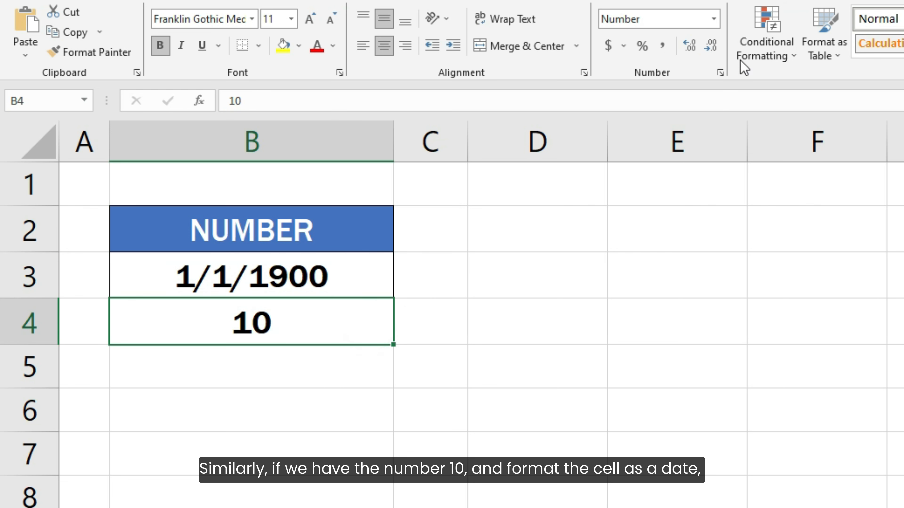
pyautogui.click(713, 18)
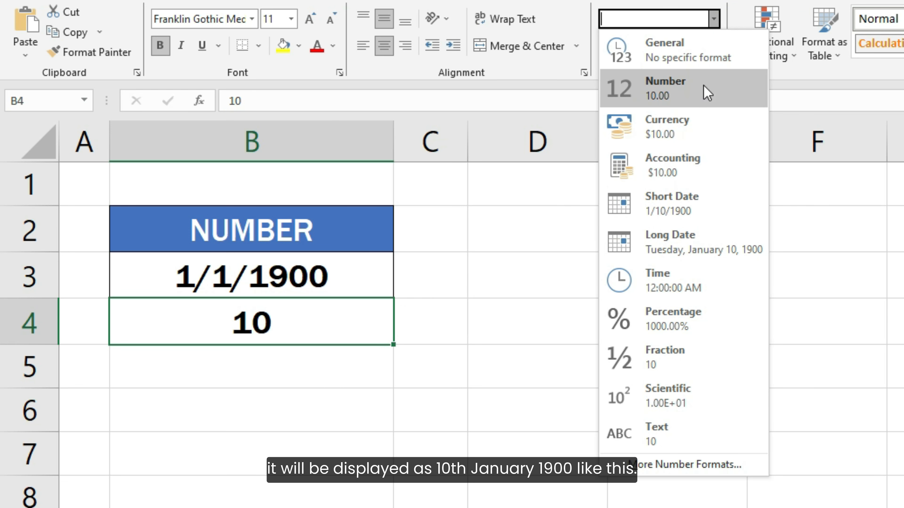
pyautogui.click(662, 213)
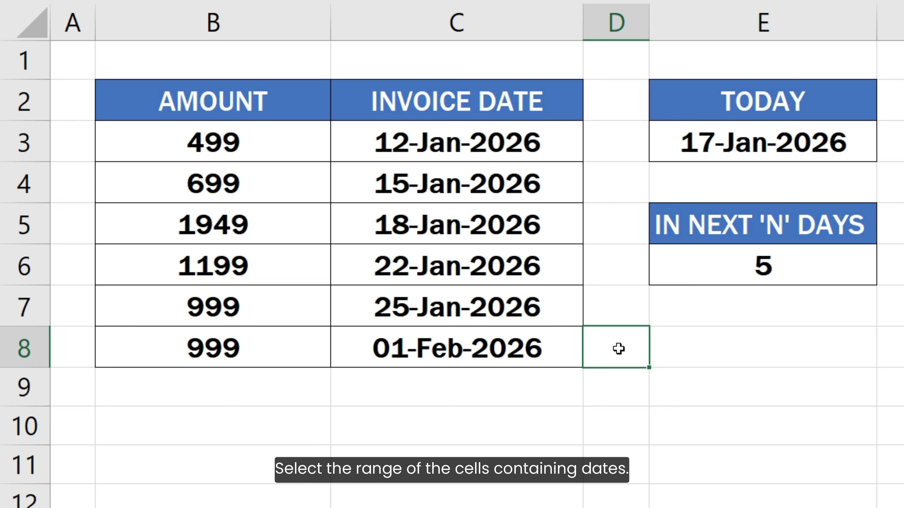
# Create a new conditional formatting rule for the invoice dates in C3:C8 that uses a formula to determine which cells to format
pyautogui.moveTo(559, 145); pyautogui.dragTo(569, 345)
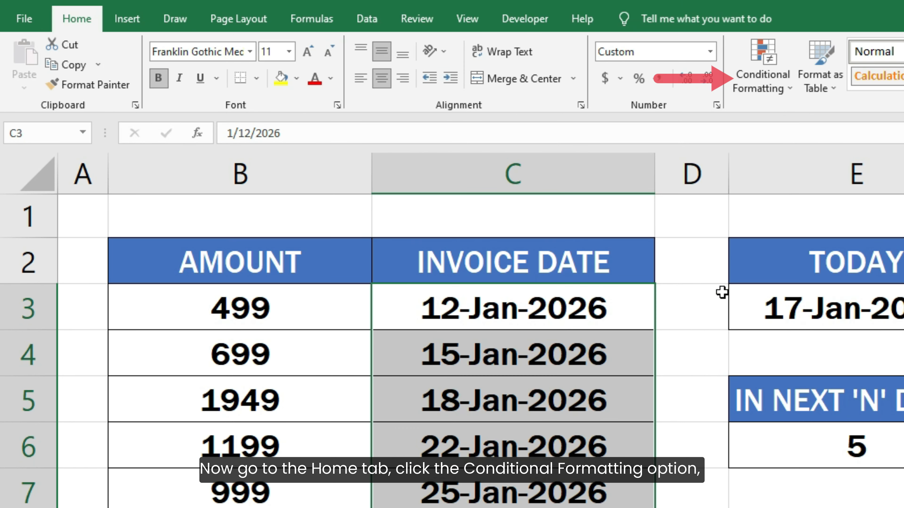
pyautogui.click(760, 89)
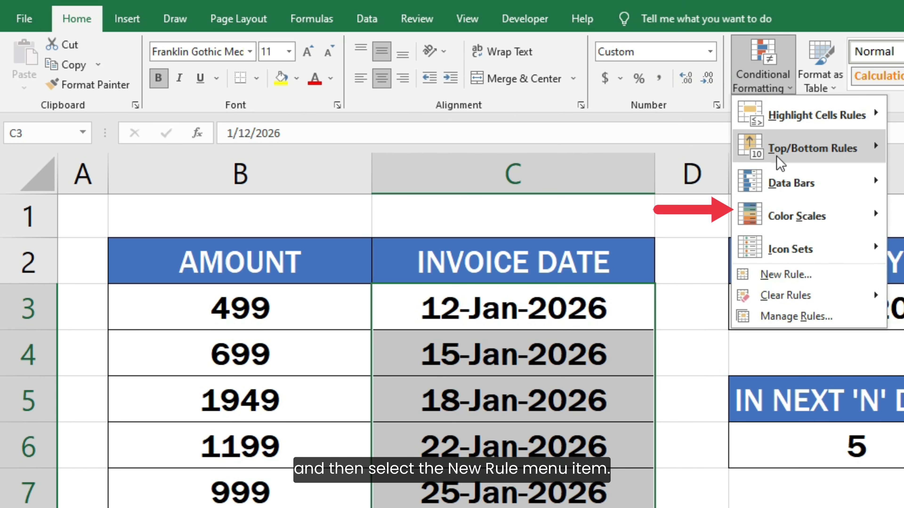
pyautogui.click(785, 275)
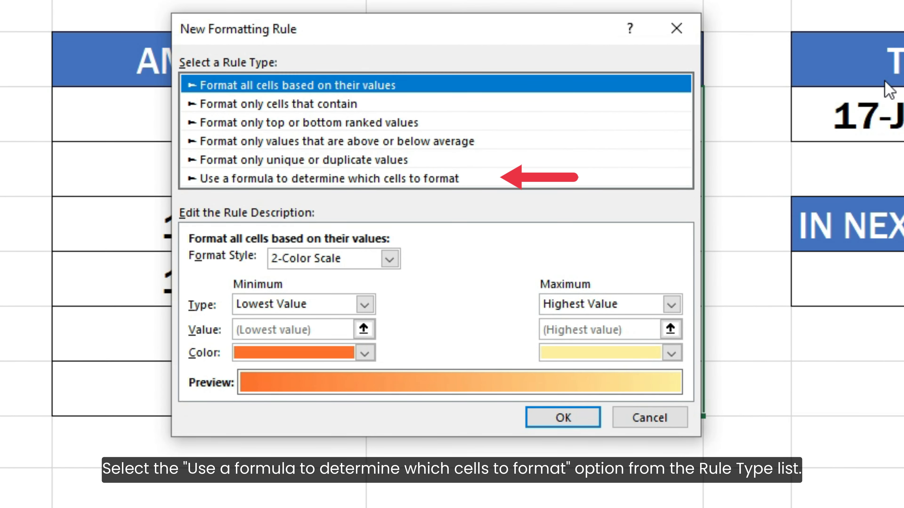
pyautogui.click(450, 180)
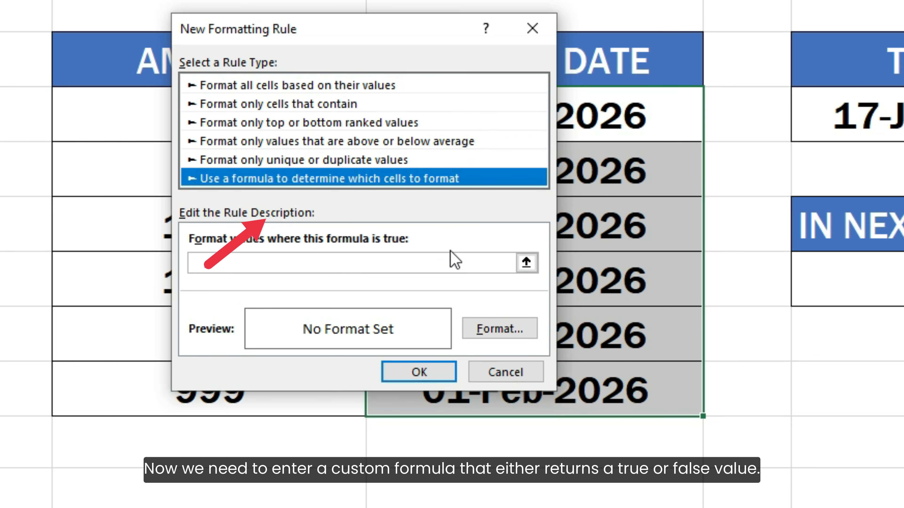
# Enter the rule formula = AND( C3 >= TODAY(), C3 <= TODAY() + E6 )
pyautogui.click(450, 261)
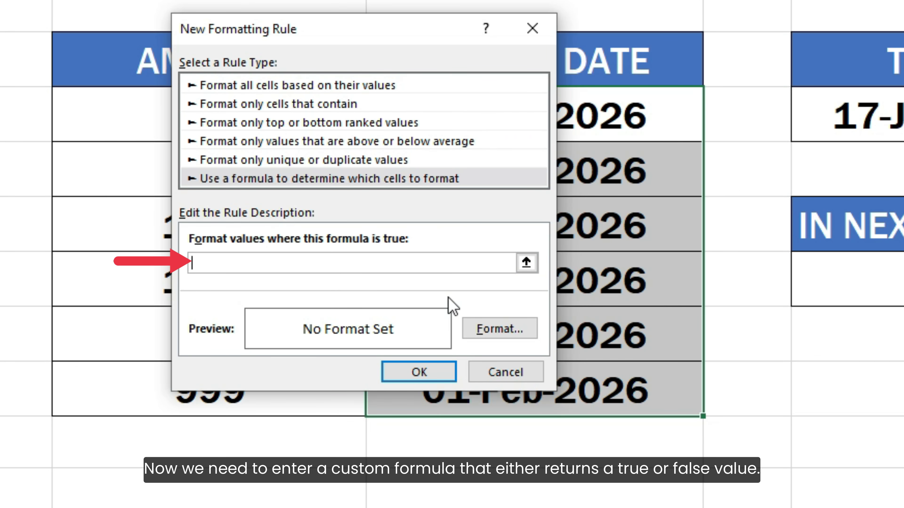
pyautogui.write('= AND( C')
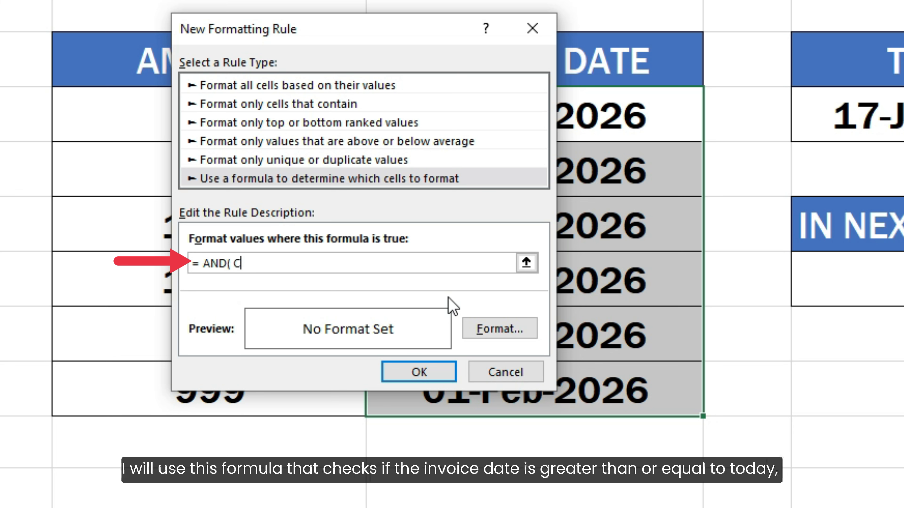
pyautogui.write('3 >= TODAY()')
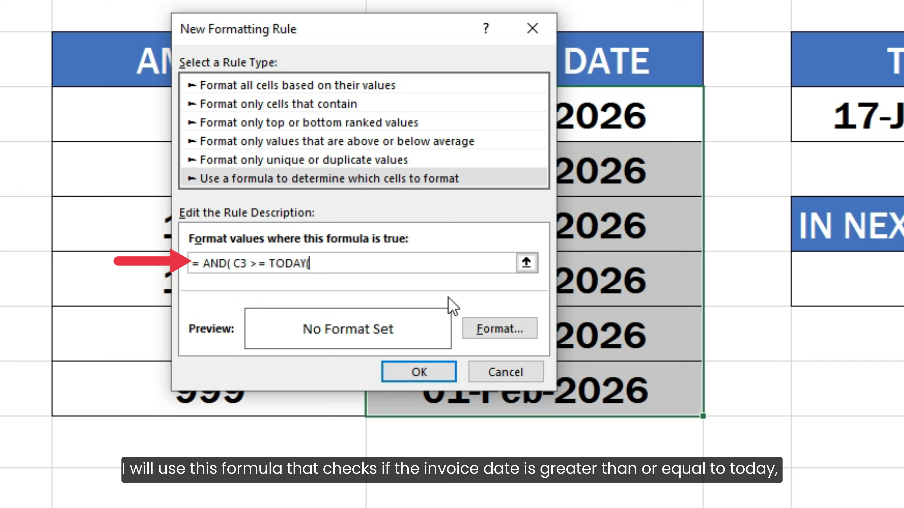
pyautogui.write(', C3 <')
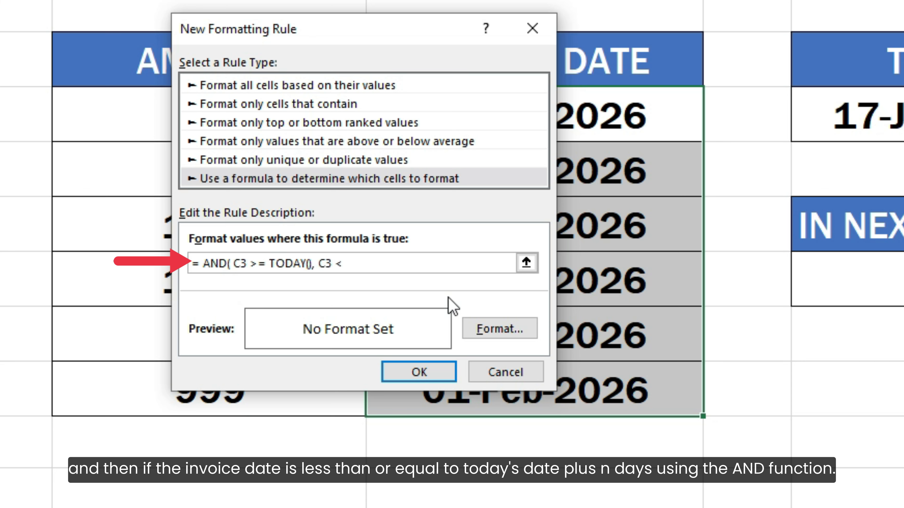
pyautogui.write('= TODAY() + ')
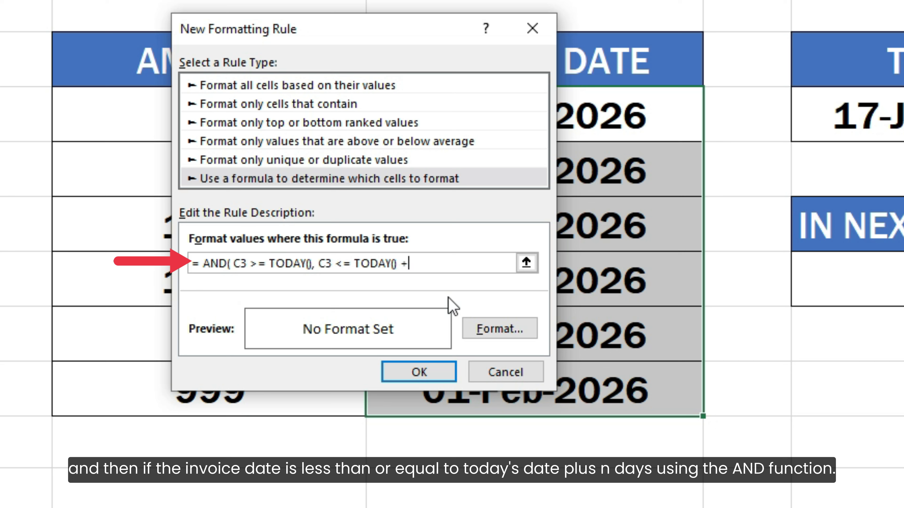
pyautogui.write('E6 ')
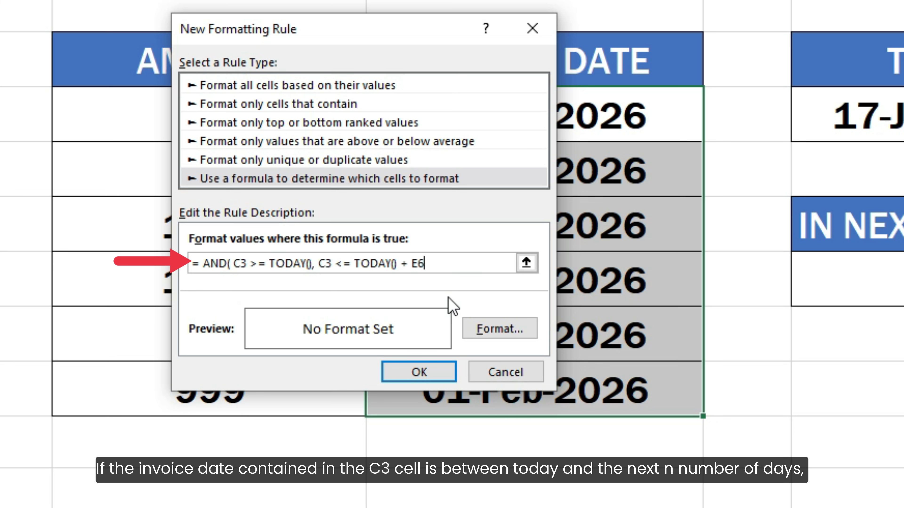
pyautogui.write(')')
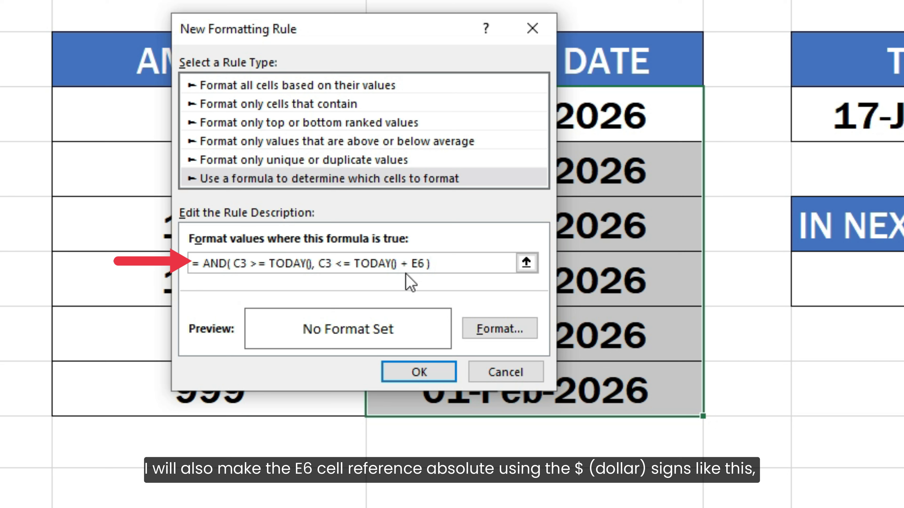
# Make the E6 reference in the rule formula absolute as $E$6
pyautogui.click(413, 264)
pyautogui.write('$')
pyautogui.click(424, 263)
pyautogui.write('$')
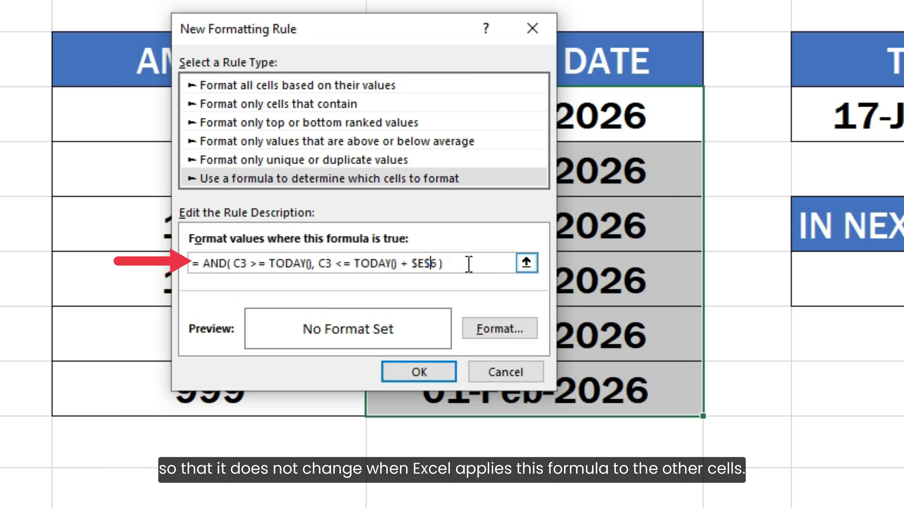
pyautogui.click(466, 264)
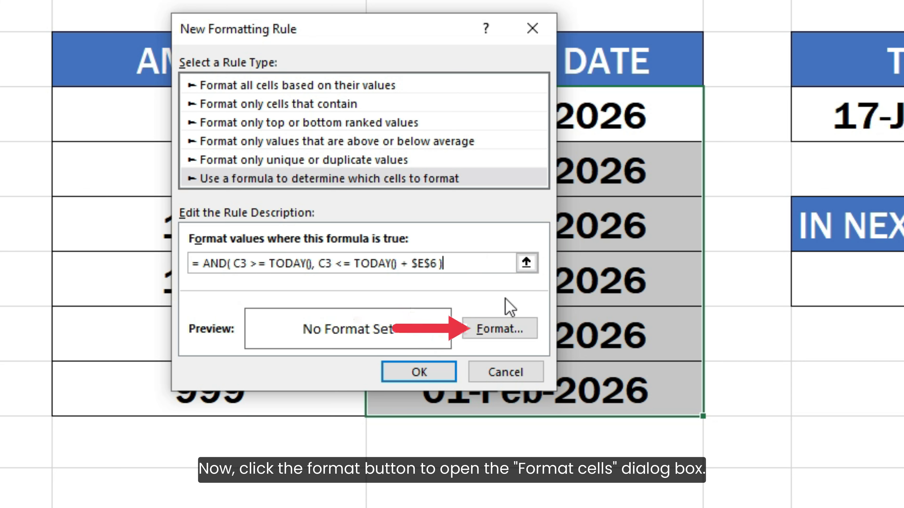
# Give the rule the lightest orange background fill and apply it to the selected invoice dates
pyautogui.click(505, 331)
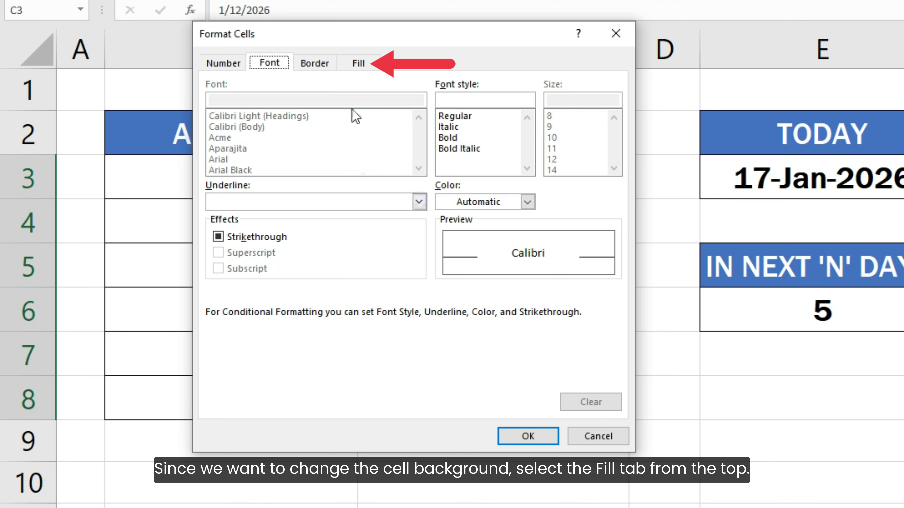
pyautogui.click(356, 64)
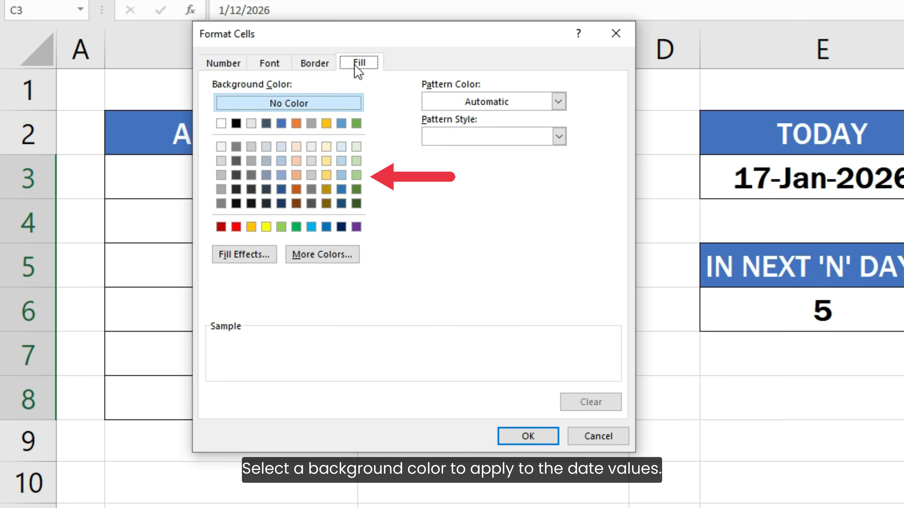
pyautogui.click(296, 146)
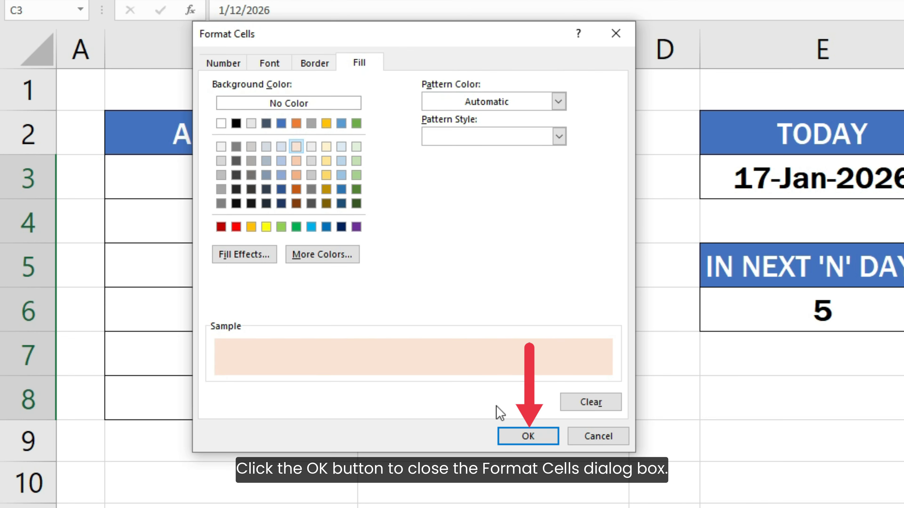
pyautogui.click(523, 435)
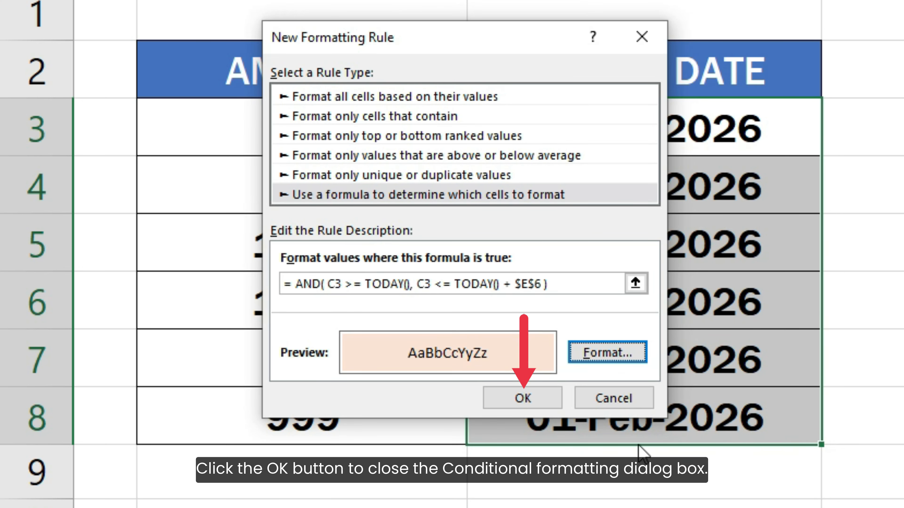
pyautogui.click(523, 398)
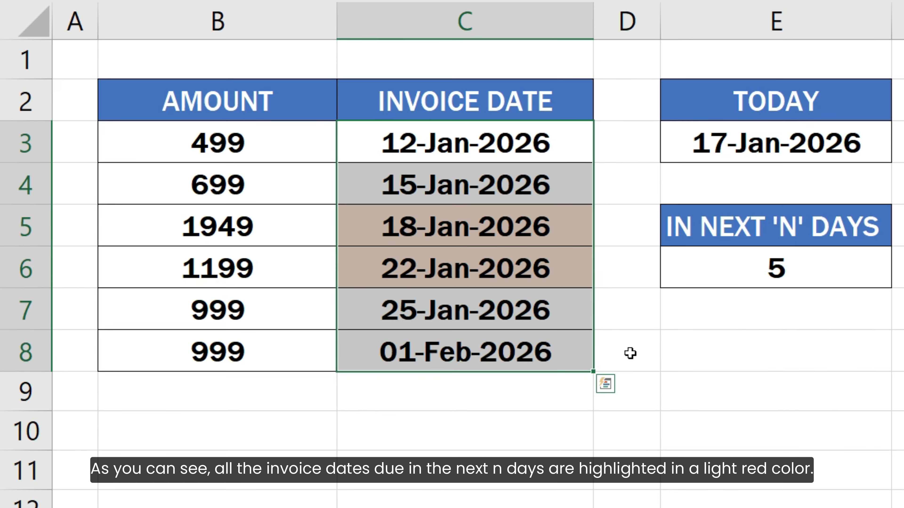
pyautogui.click(620, 351)
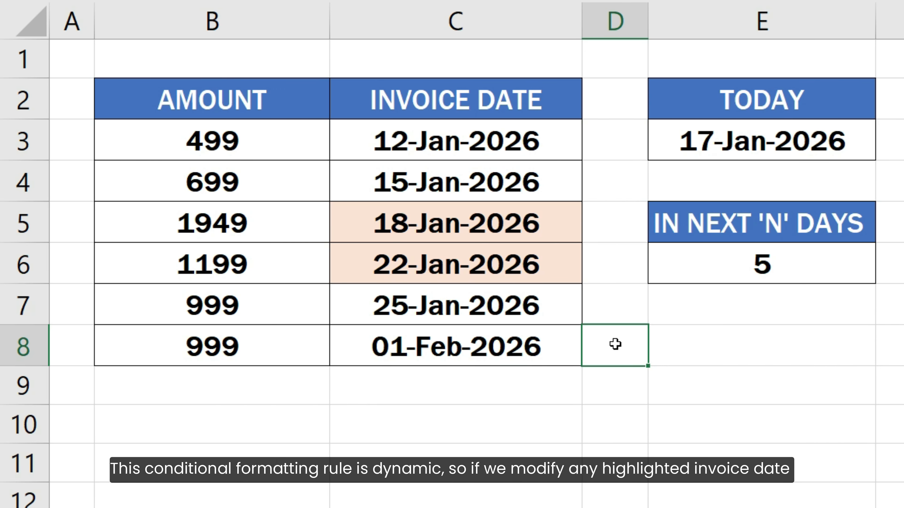
# Change the invoice date in C6 to 1/25/2026
pyautogui.doubleClick(566, 265)
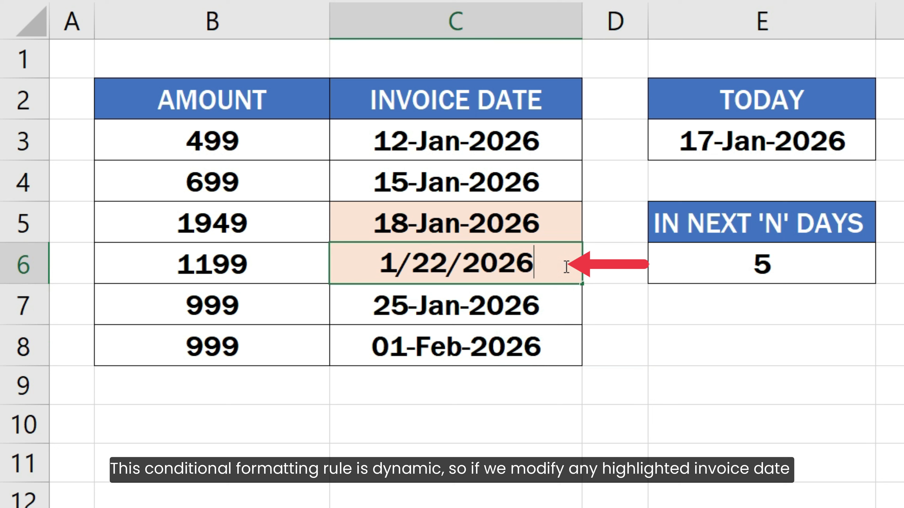
pyautogui.moveTo(432, 270); pyautogui.dragTo(442, 272)
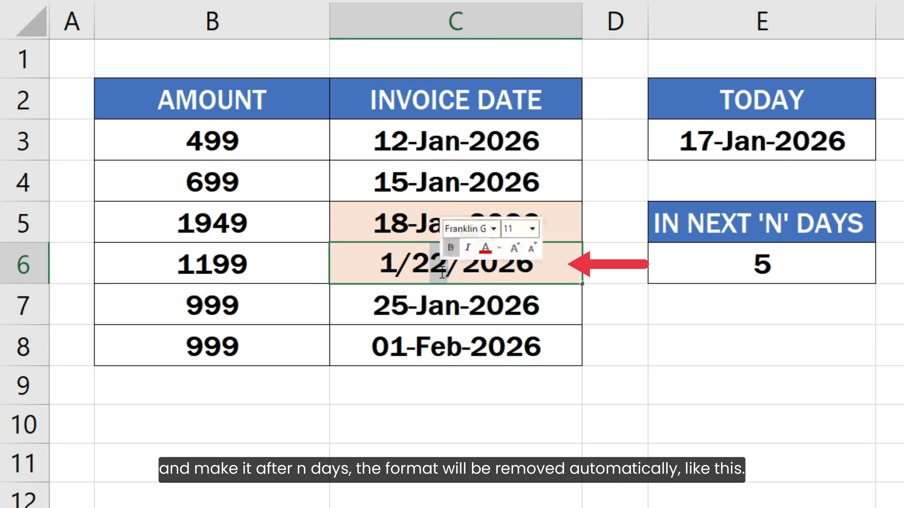
pyautogui.write('5')
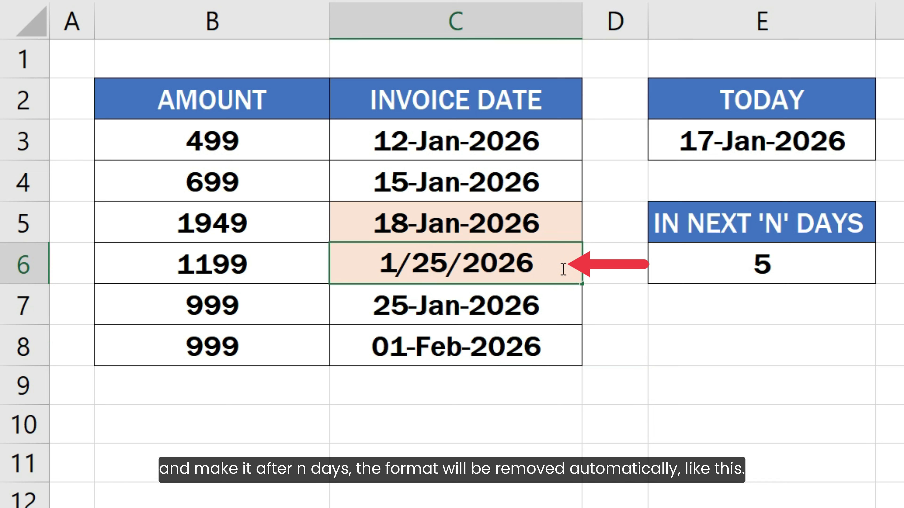
pyautogui.press('Return')
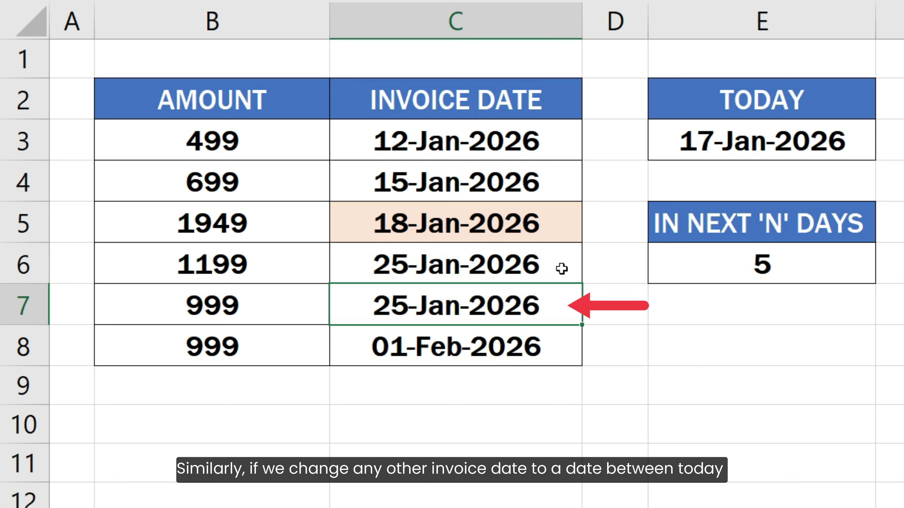
# Change the invoice date in C7 to 1/21/2026
pyautogui.press('F2')
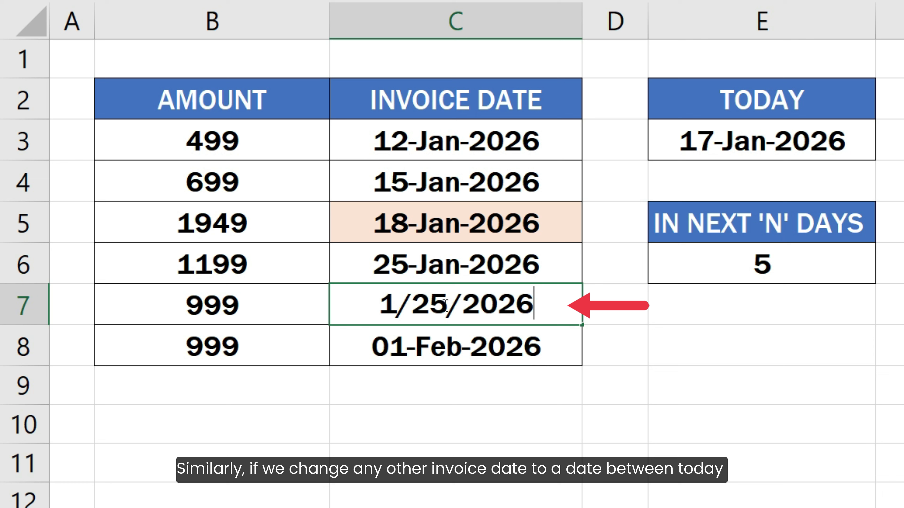
pyautogui.moveTo(430, 304); pyautogui.dragTo(447, 304)
pyautogui.write('1')
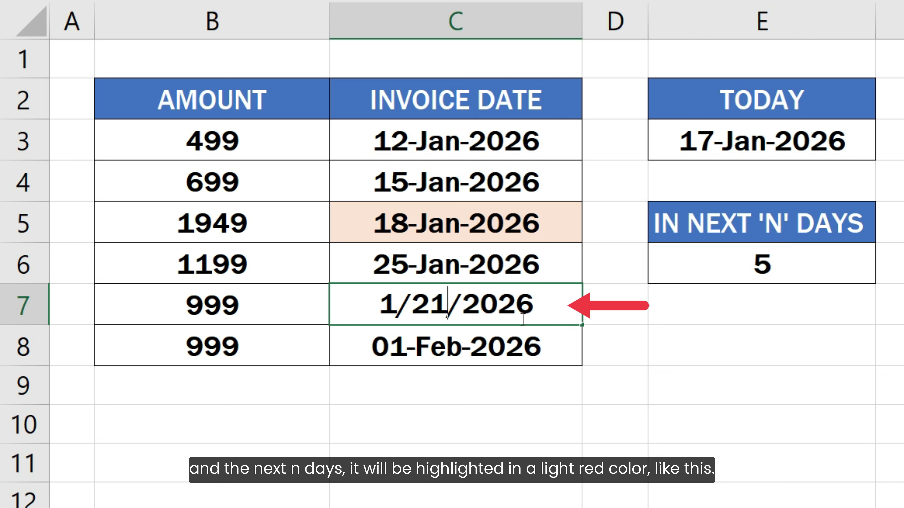
pyautogui.click(555, 310)
pyautogui.press('Return')
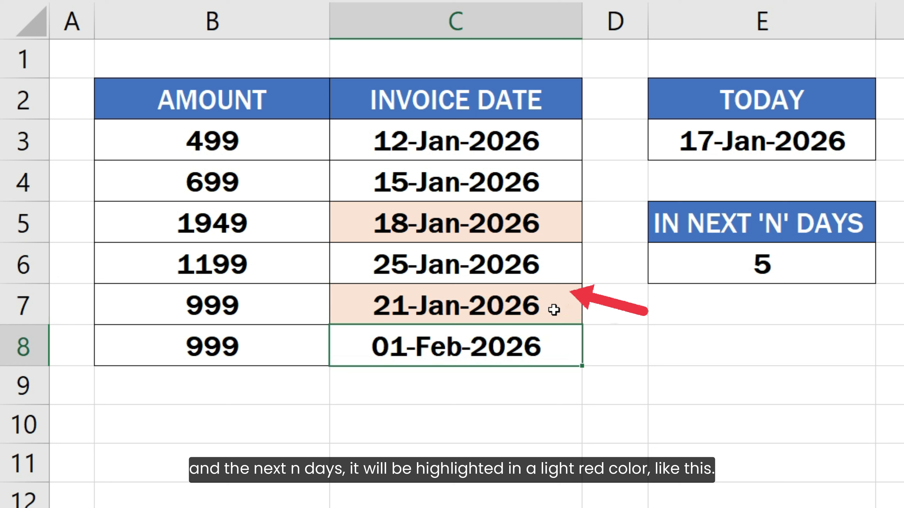
# Set the number of upcoming days in E6 to 20
pyautogui.click(759, 258)
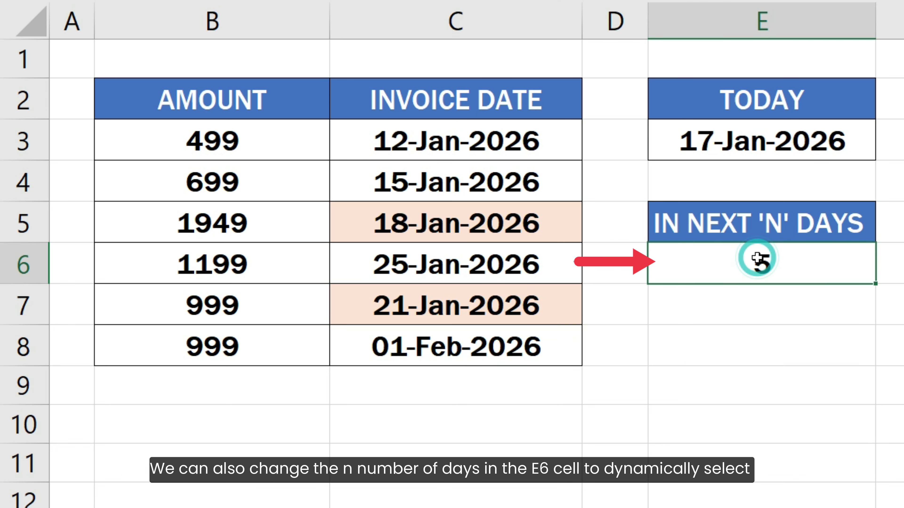
pyautogui.write('20')
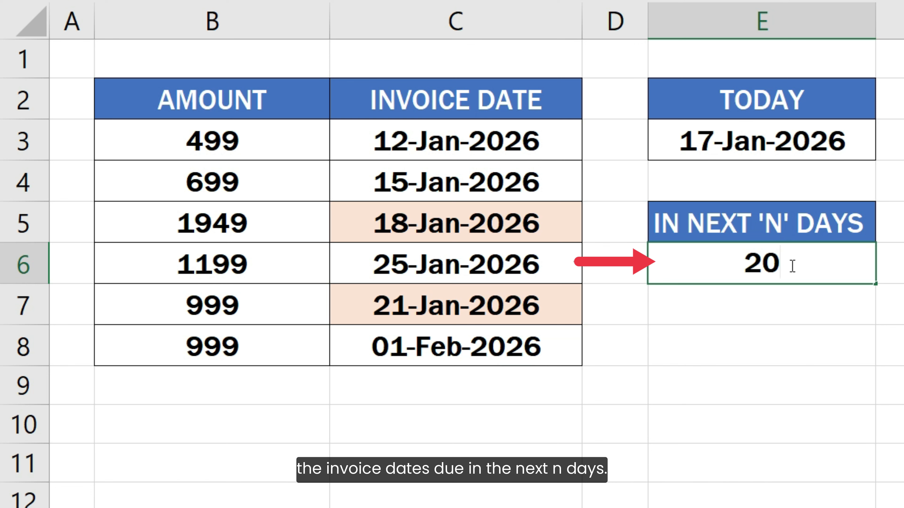
pyautogui.press('Return')
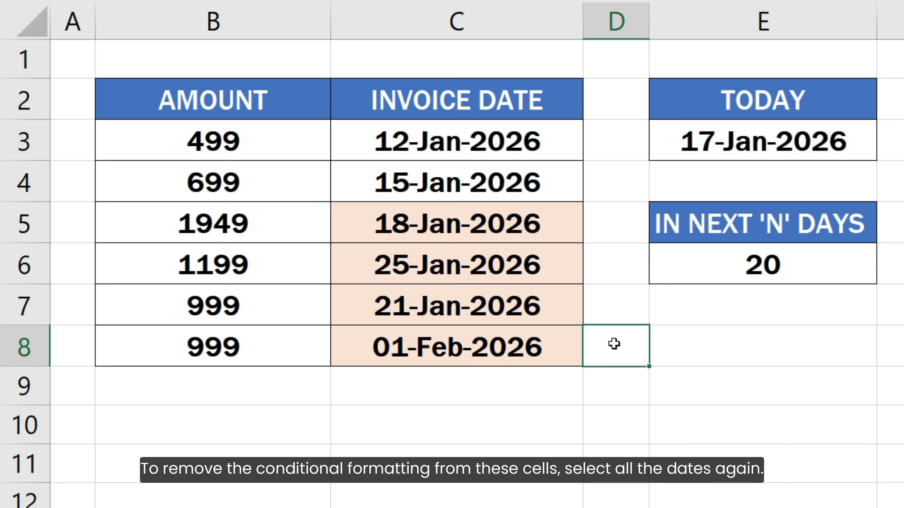
# Clear the conditional formatting rules from the invoice dates in C3:C8 only
pyautogui.moveTo(556, 153); pyautogui.dragTo(566, 349)
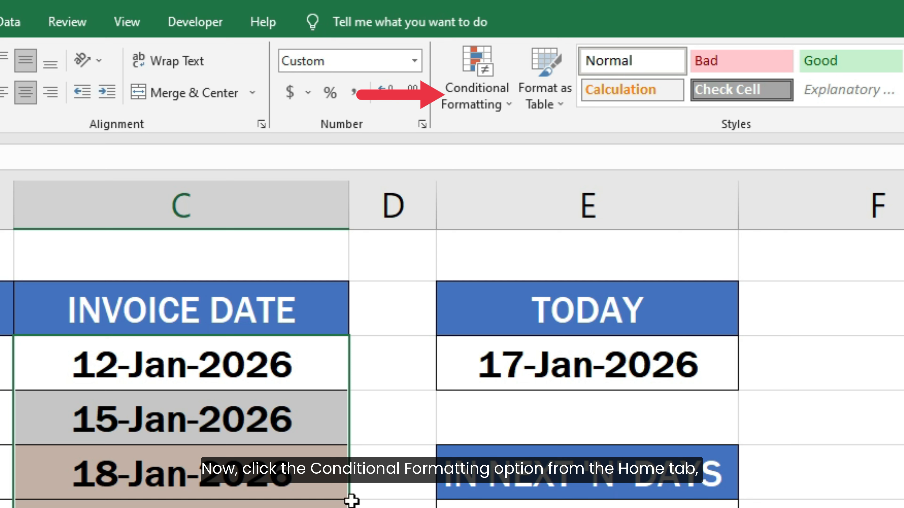
pyautogui.click(479, 104)
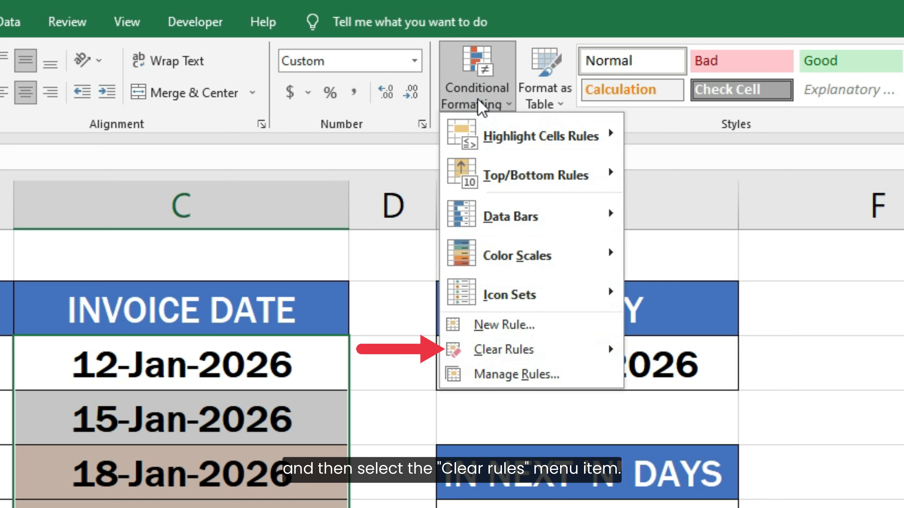
pyautogui.click(546, 347)
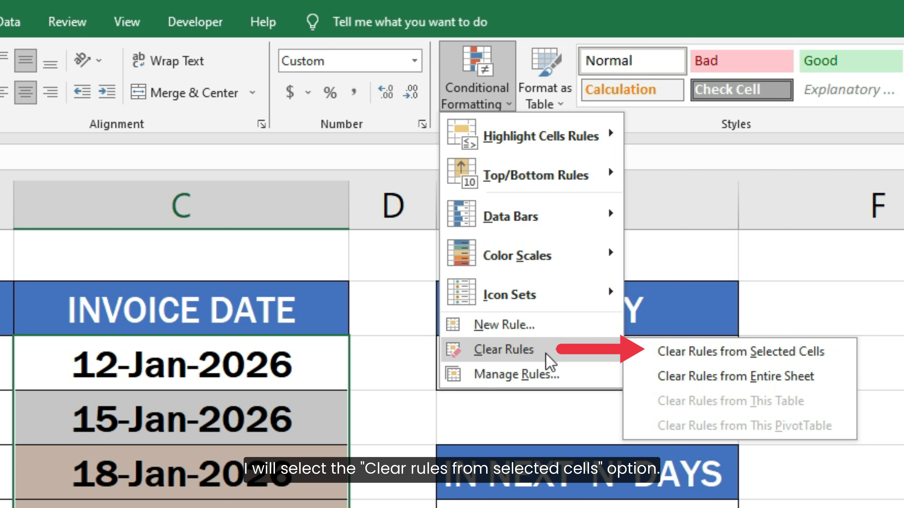
pyautogui.click(692, 352)
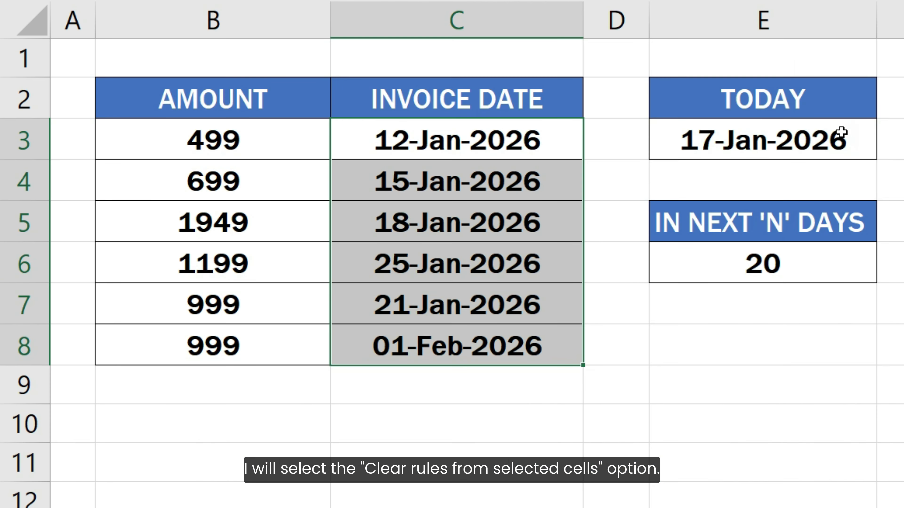
pyautogui.click(624, 356)
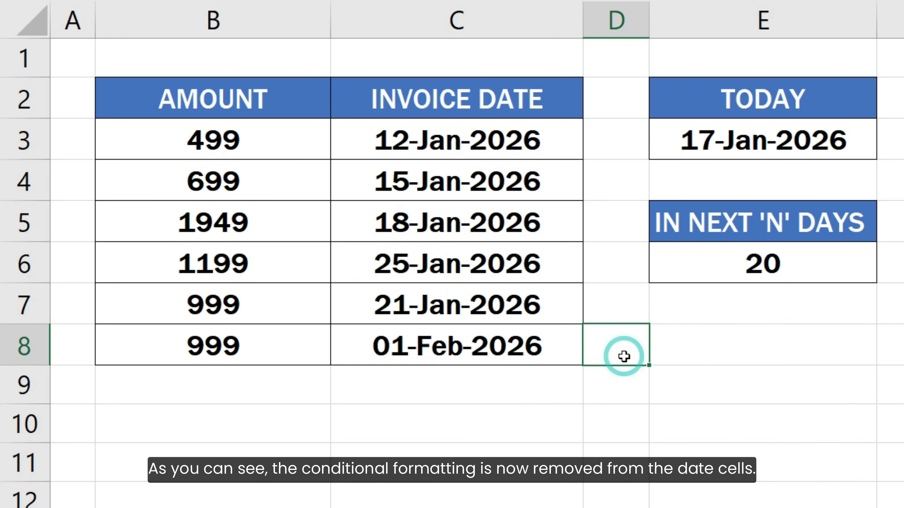